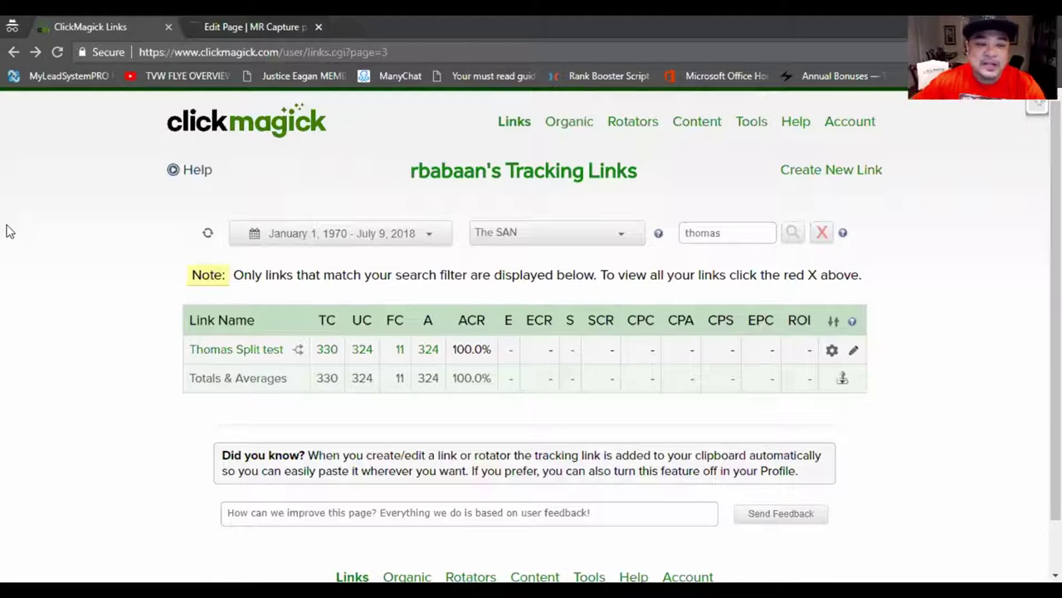
Examine the action conversion rate of the split test tracking link in the link stats.
scroll(79, 253, down, 1)
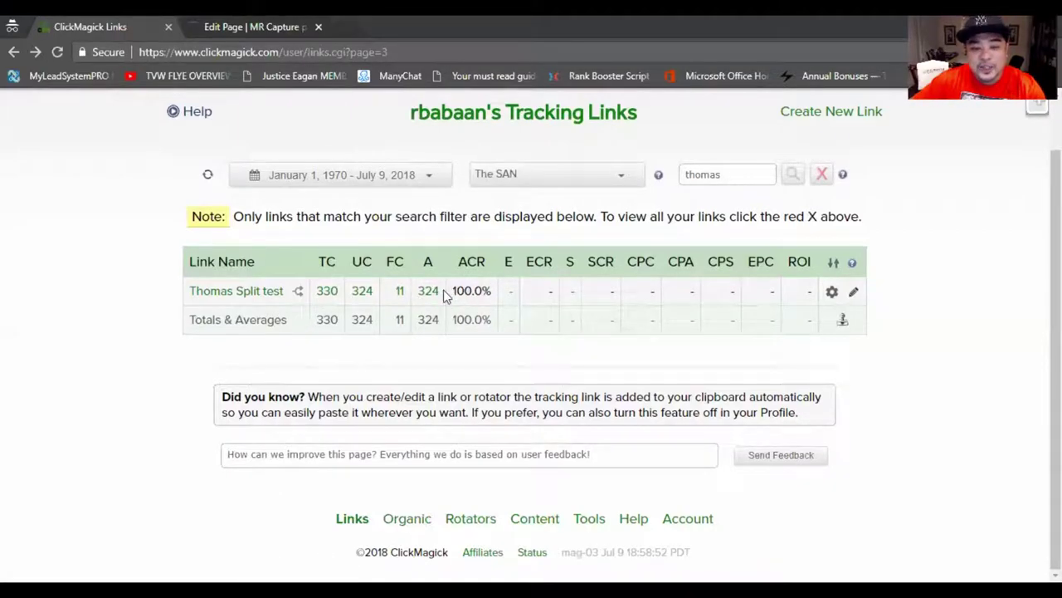
drag(454, 290, 509, 290)
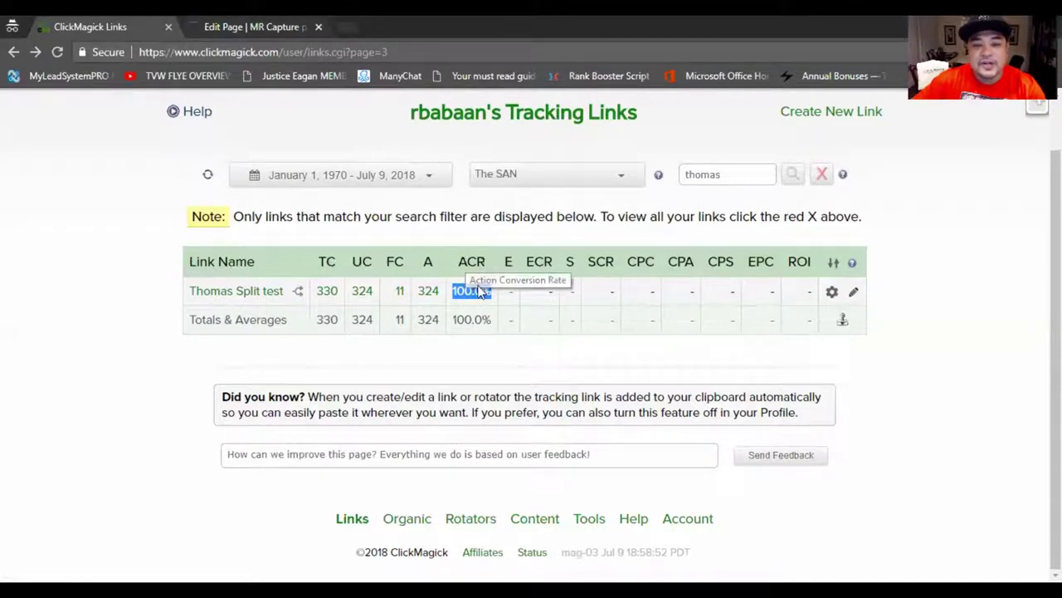
click(467, 311)
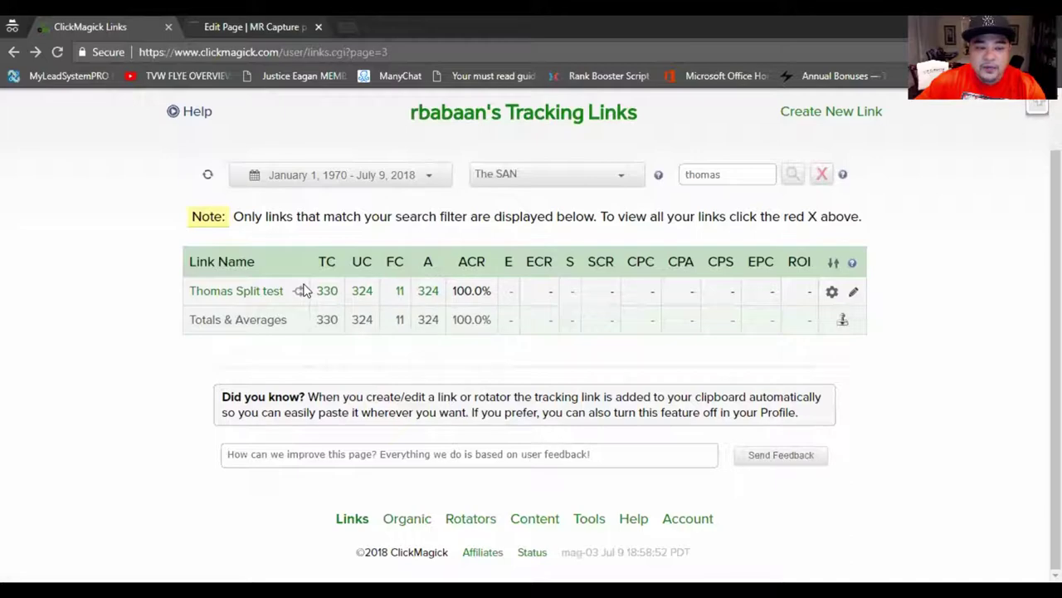
scroll(729, 297, up, 1)
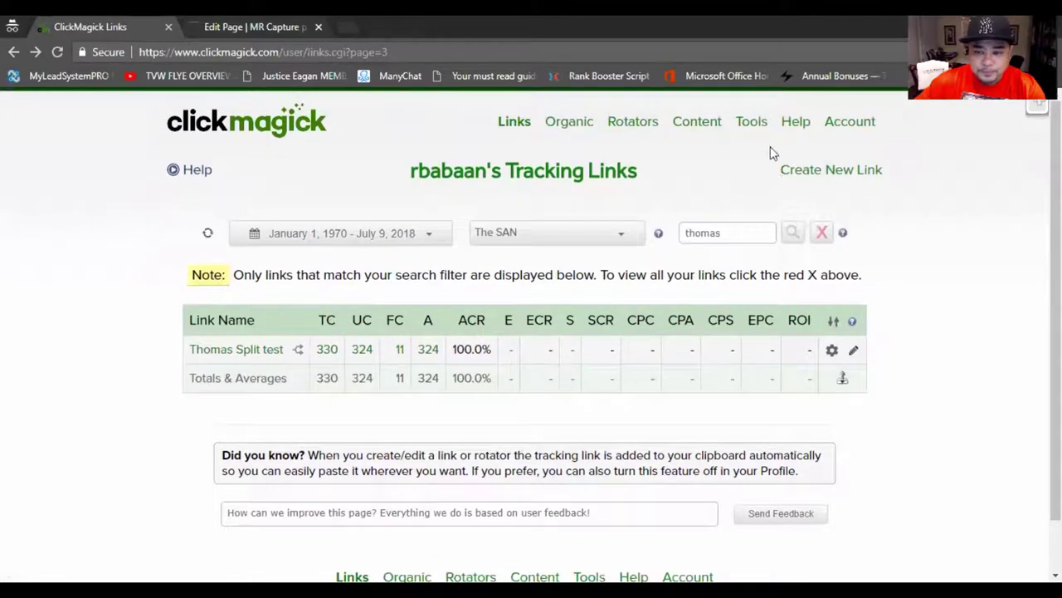
Open the Tracking Pixel Builder and bring its pixel options into view.
mouse_move(760, 124)
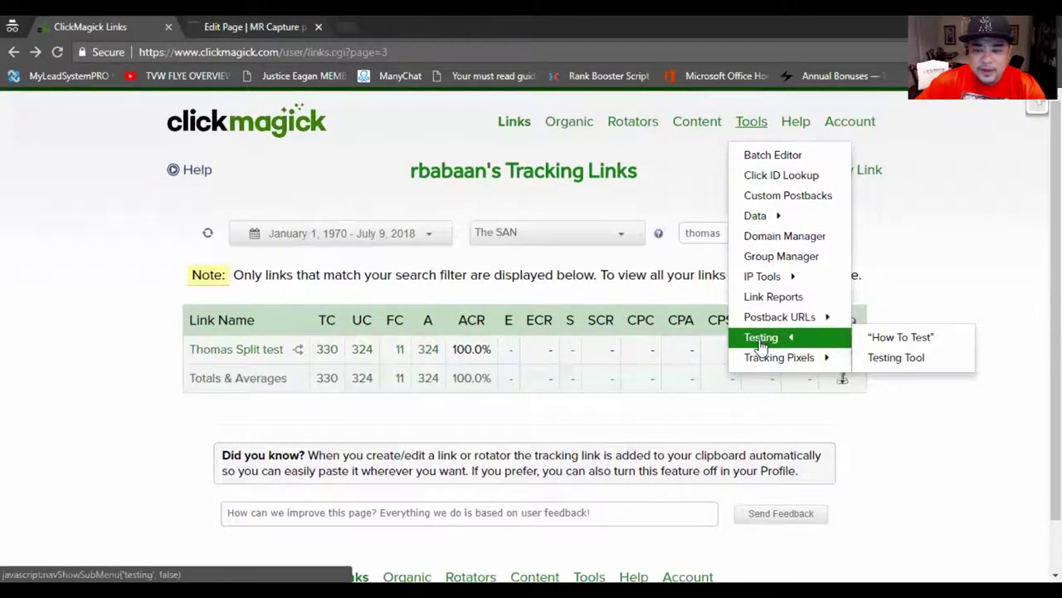
mouse_move(758, 364)
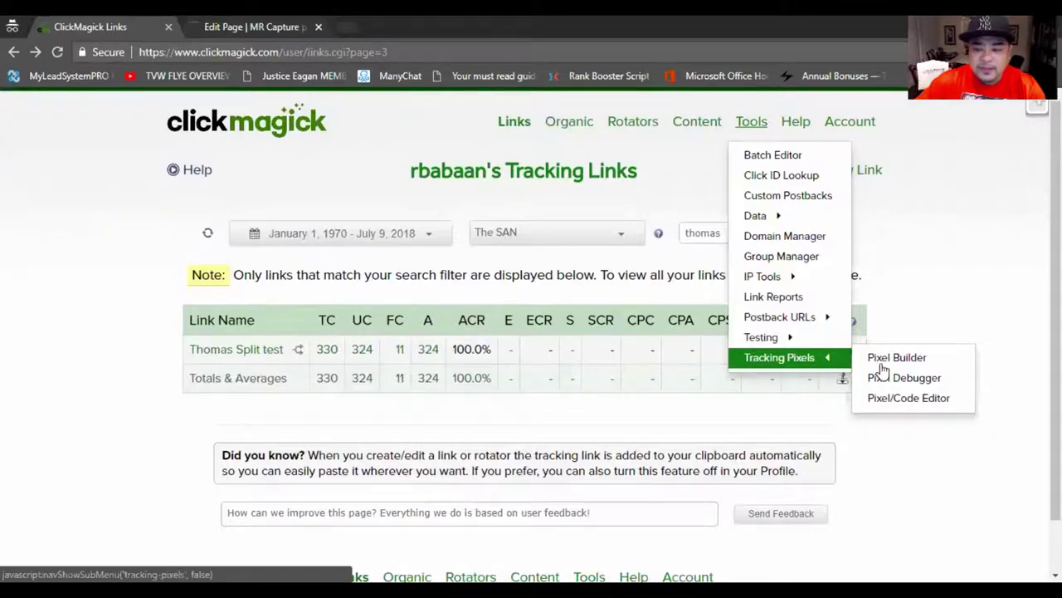
click(916, 365)
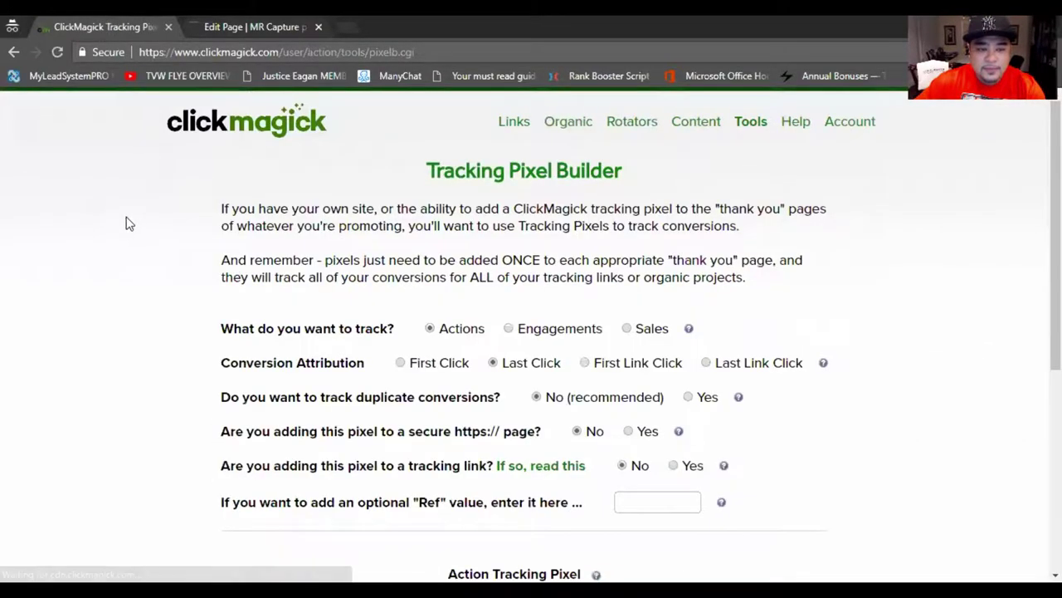
scroll(101, 205, down, 1)
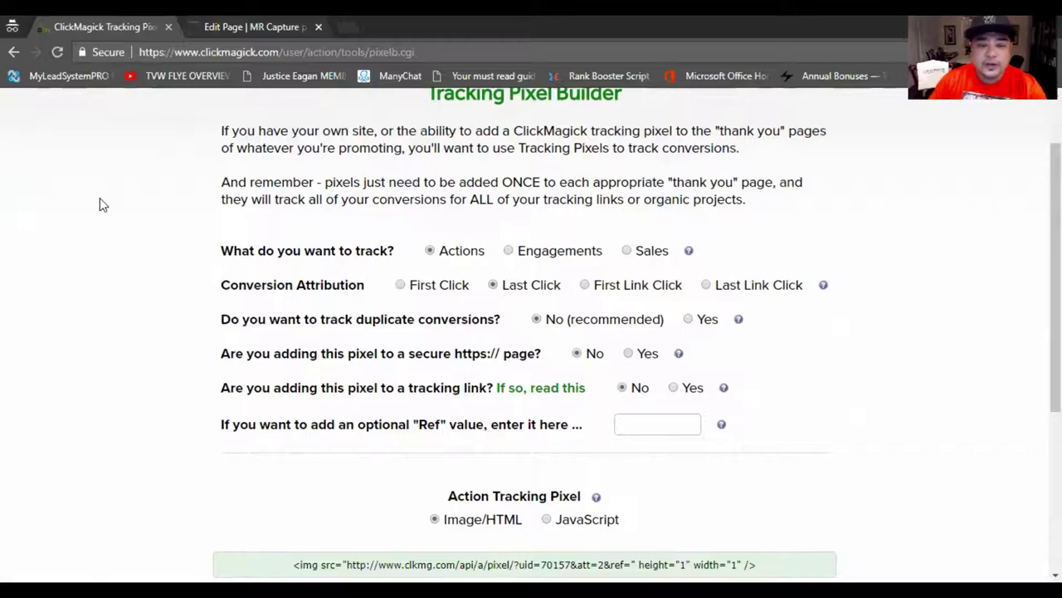
Read the help article on action, engagement and sales pixels, and return to the Tracking Pixel Builder.
click(689, 251)
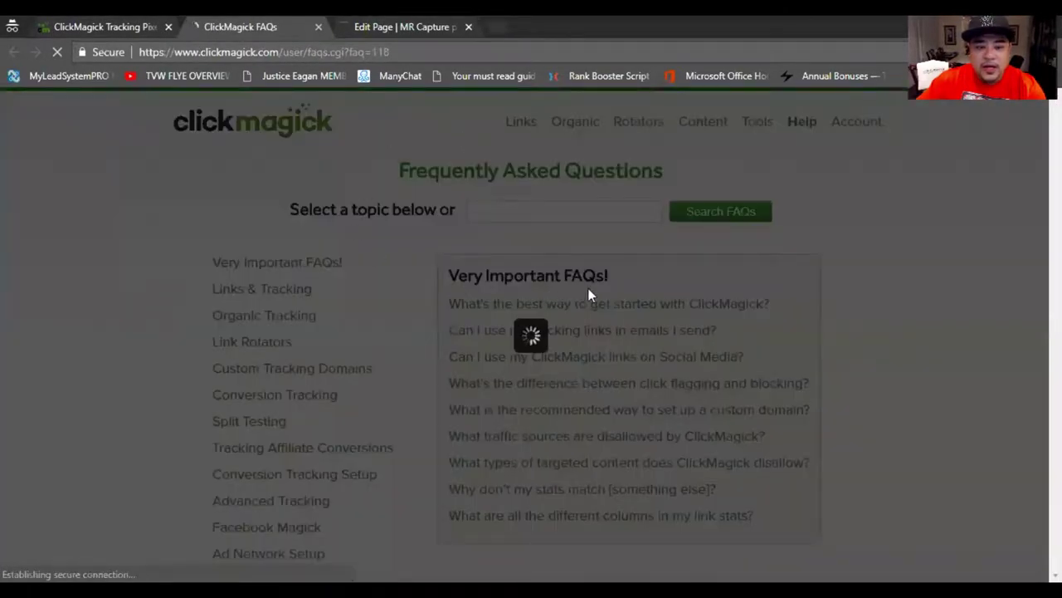
scroll(611, 234, down, 3)
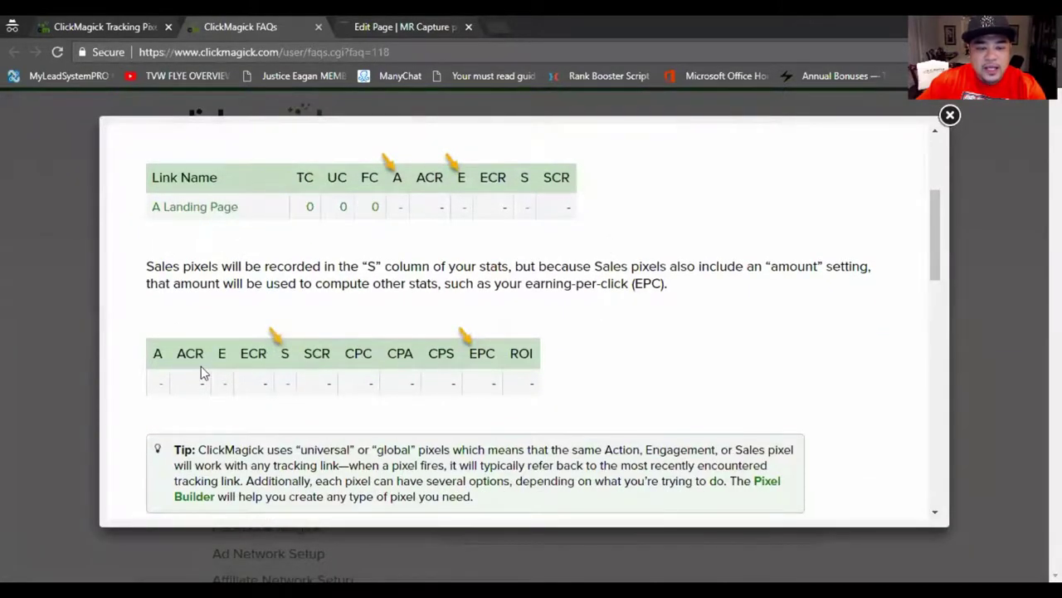
scroll(384, 373, down, 3)
scroll(351, 402, down, 3)
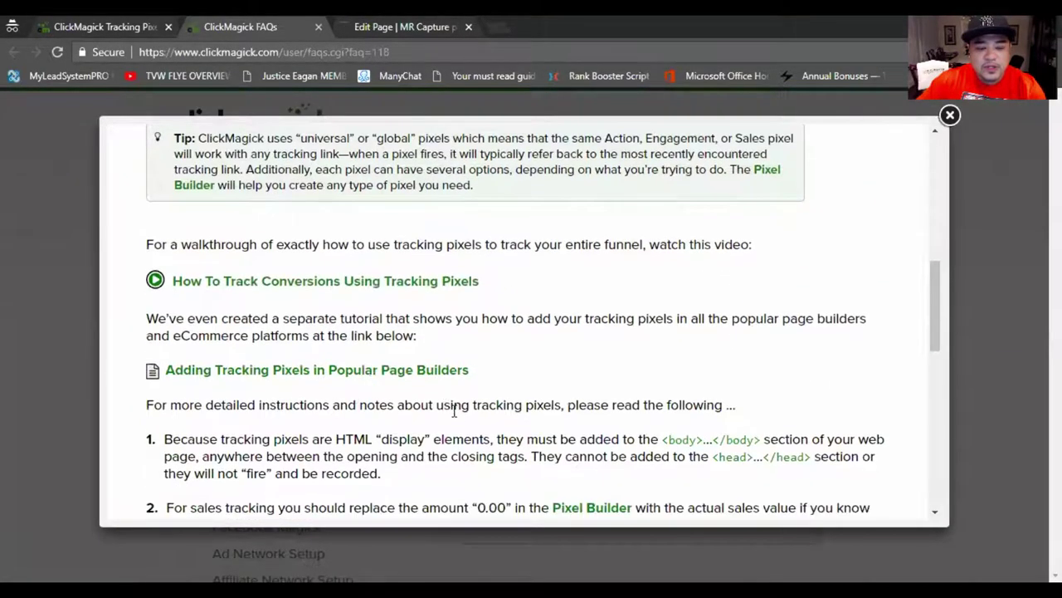
scroll(276, 396, down, 2)
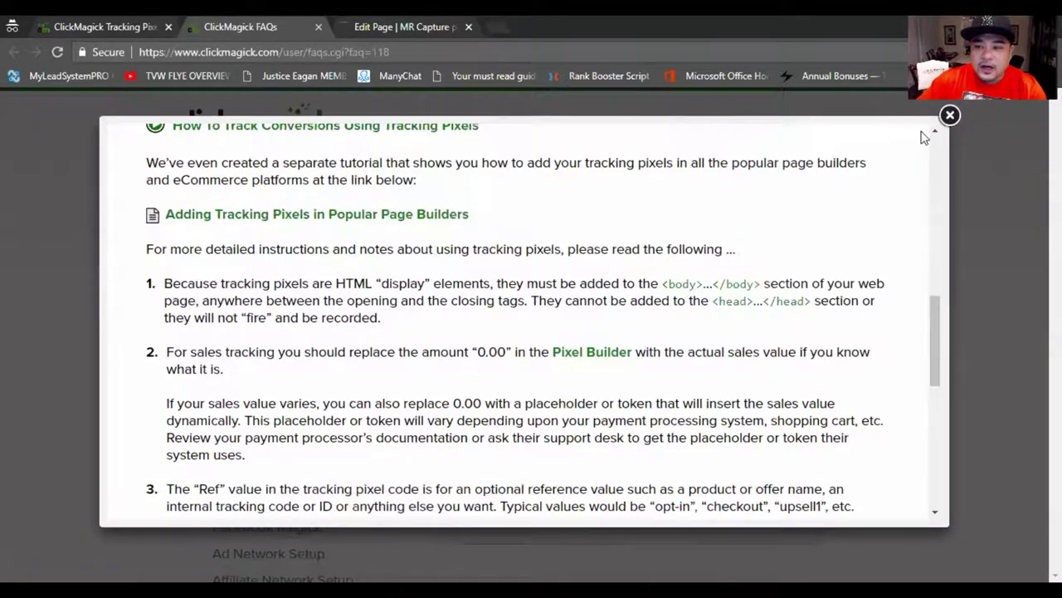
click(947, 125)
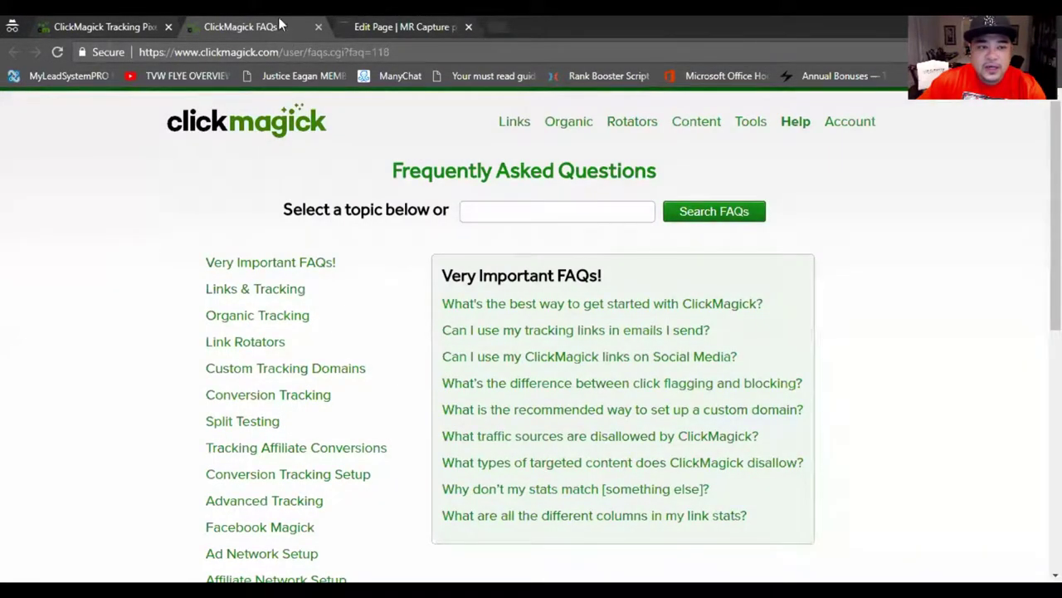
click(139, 25)
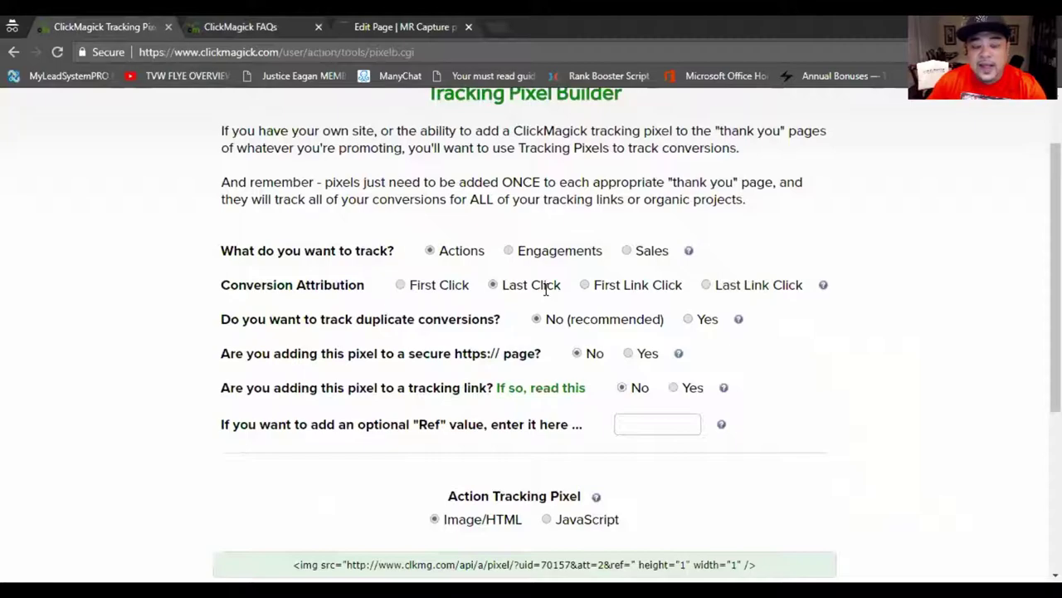
Review the pixel options, read the help article on adding pixels to a tracking link, and return to the Tracking Pixel Builder.
scroll(306, 292, up, 1)
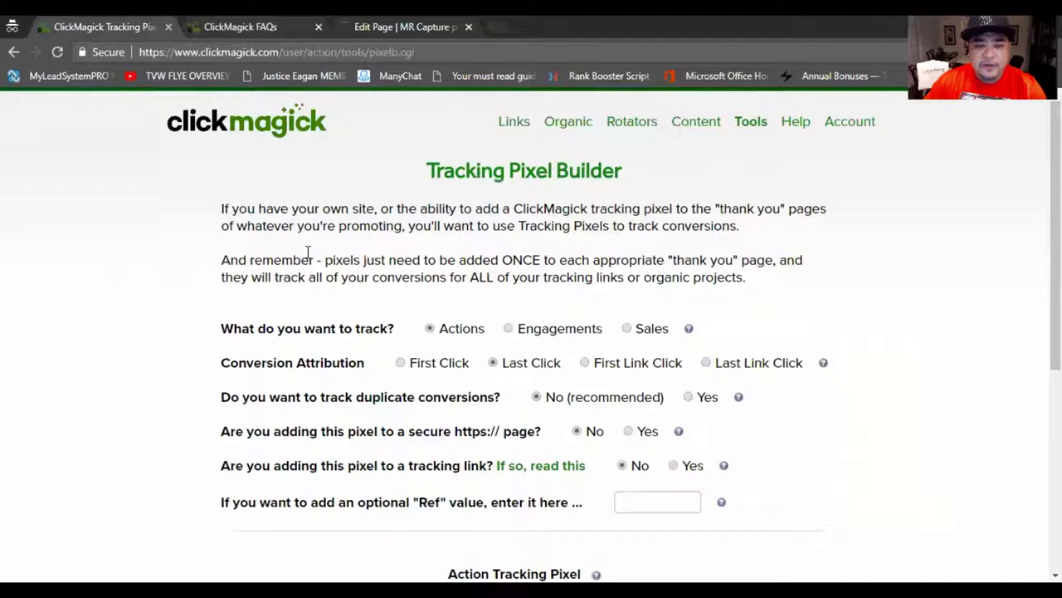
scroll(348, 297, down, 1)
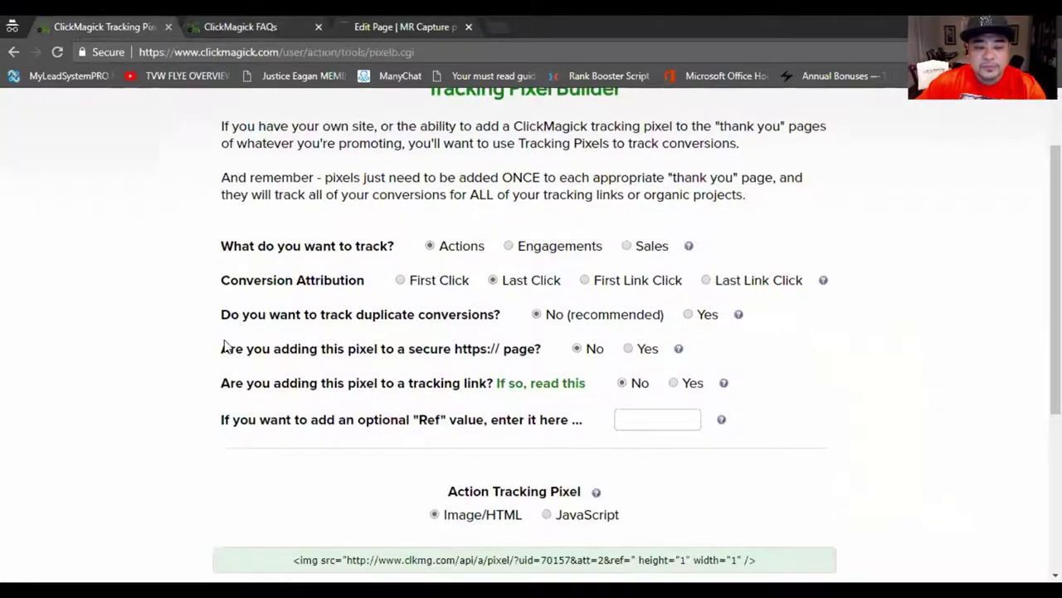
scroll(389, 226, down, 2)
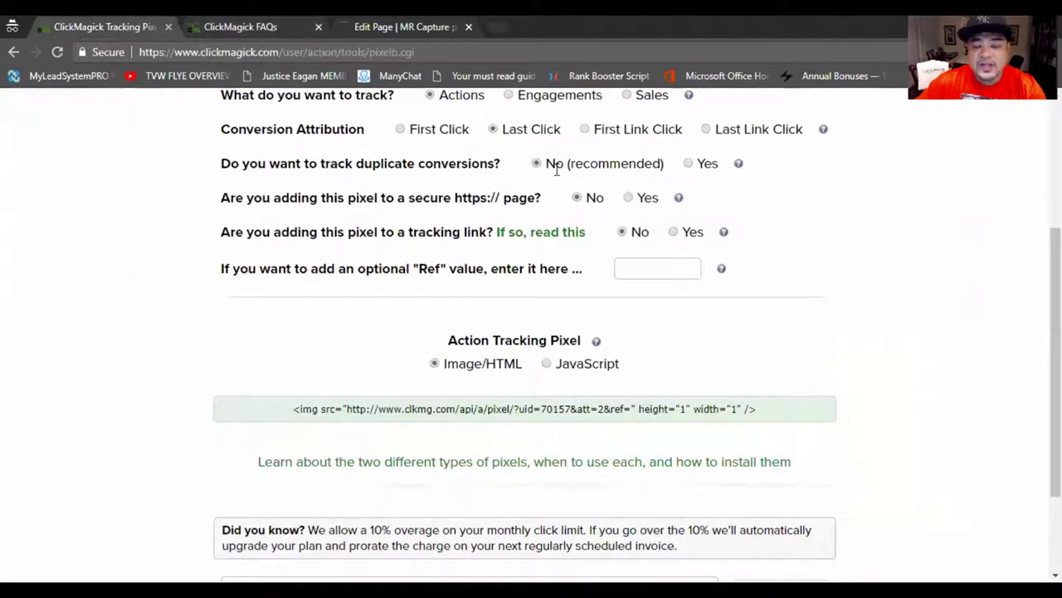
scroll(557, 183, up, 1)
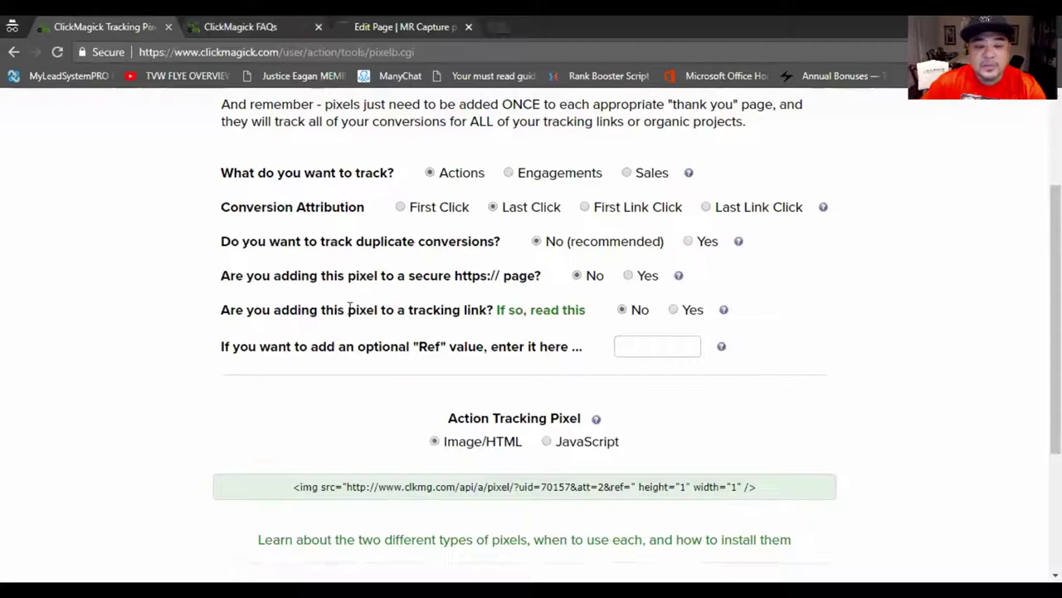
right_click(535, 315)
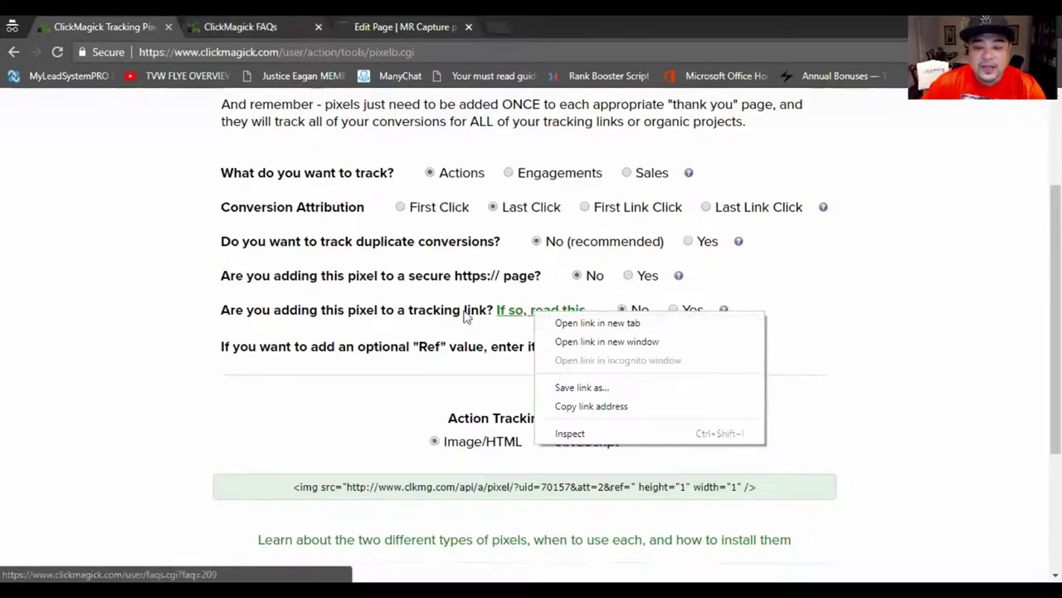
click(500, 316)
click(512, 316)
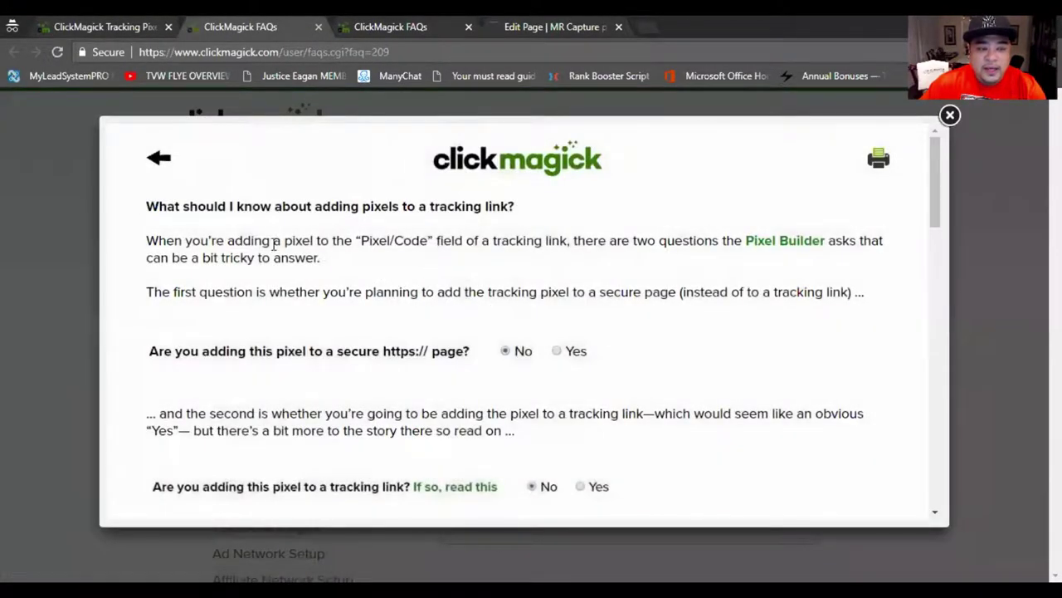
scroll(399, 290, down, 1)
scroll(440, 349, down, 2)
scroll(459, 345, down, 2)
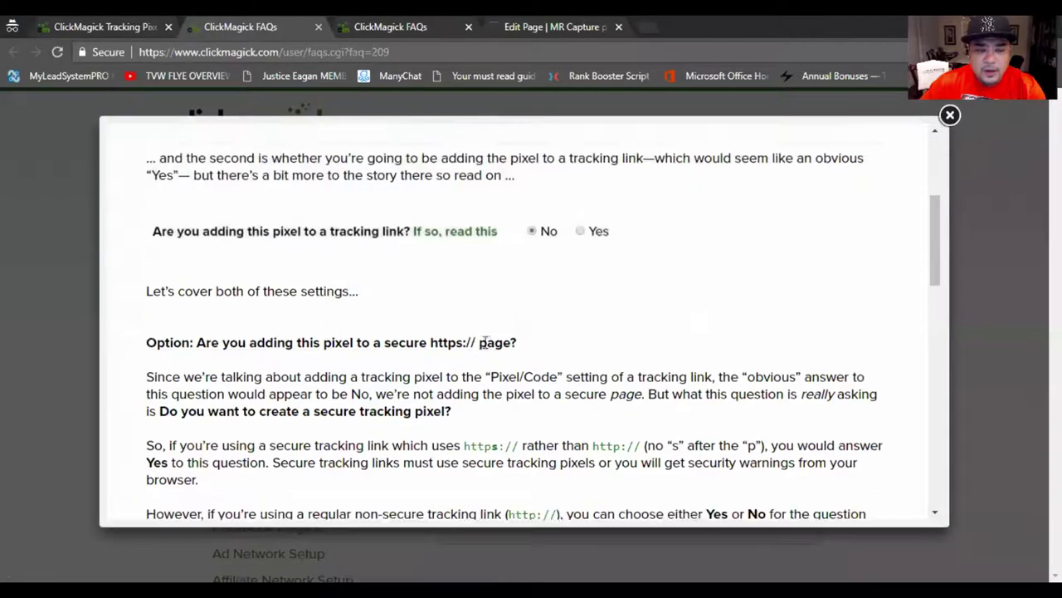
key(Escape)
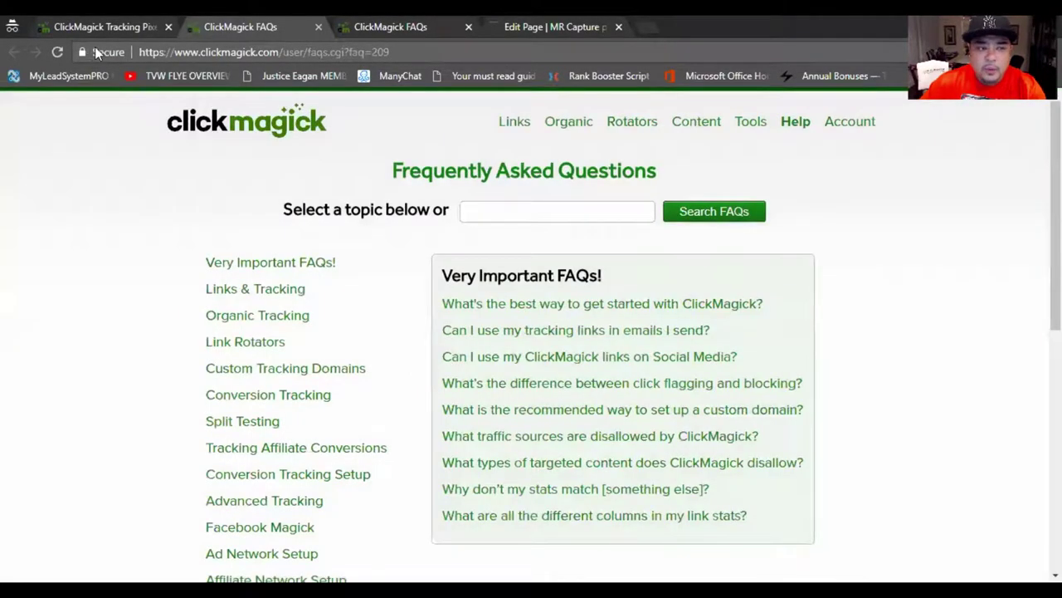
click(148, 30)
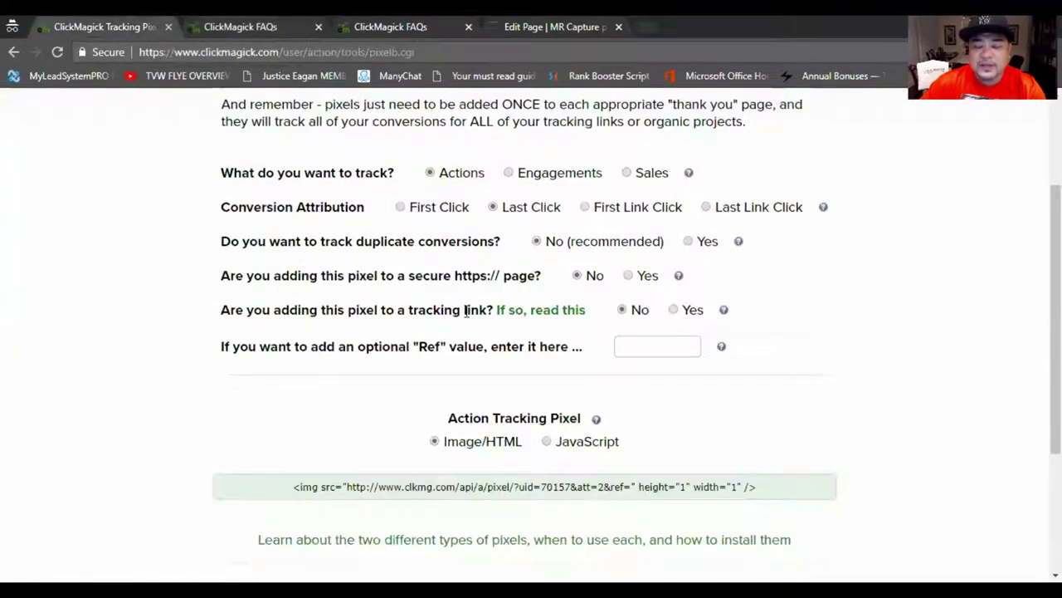
Try Yes for adding the pixel to a tracking link, and set the option back to No.
click(679, 308)
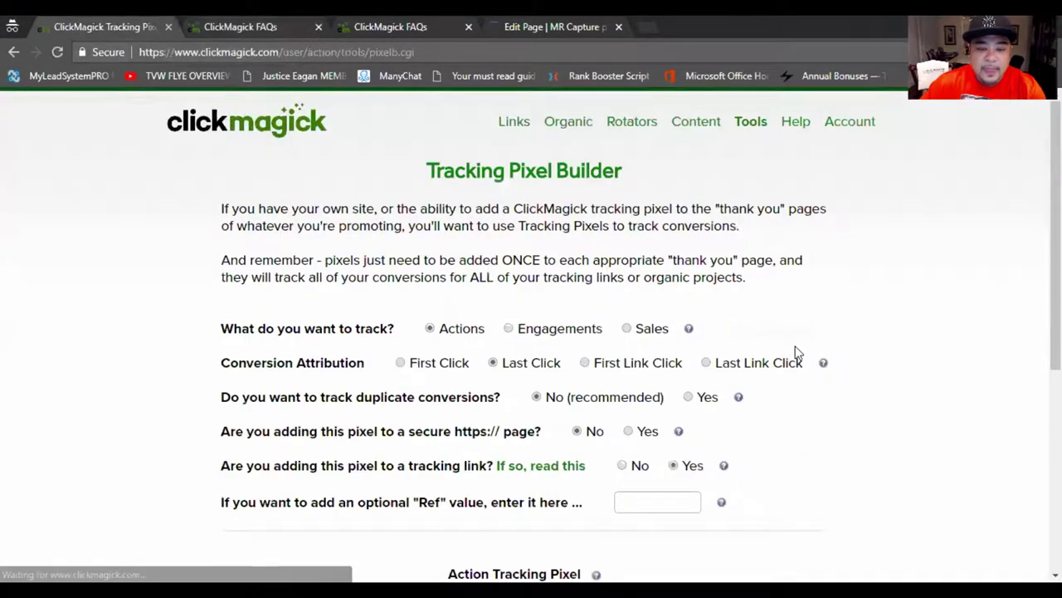
scroll(739, 349, down, 3)
scroll(292, 268, down, 1)
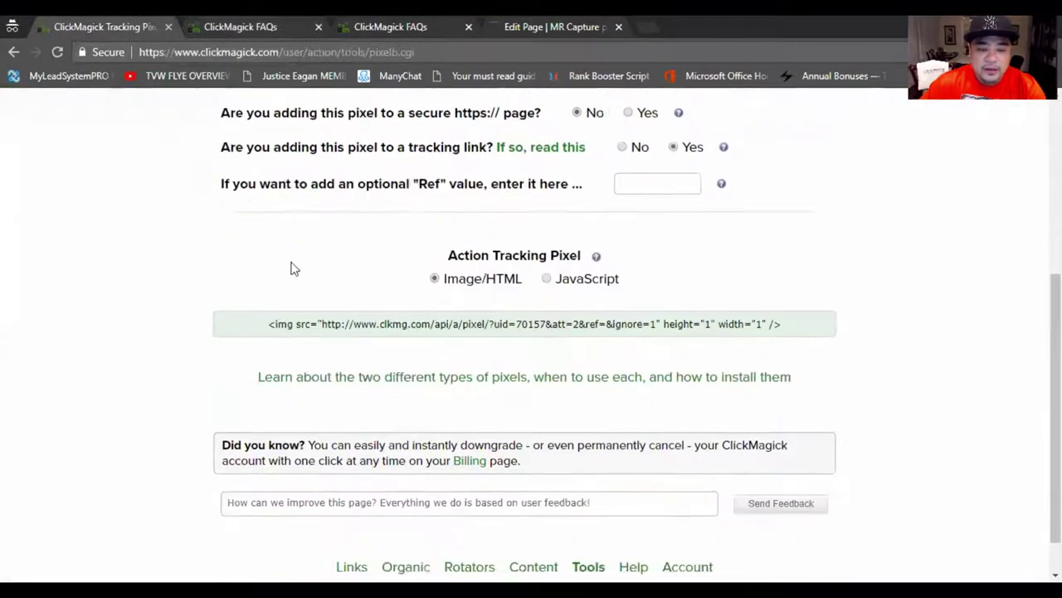
scroll(185, 262, up, 2)
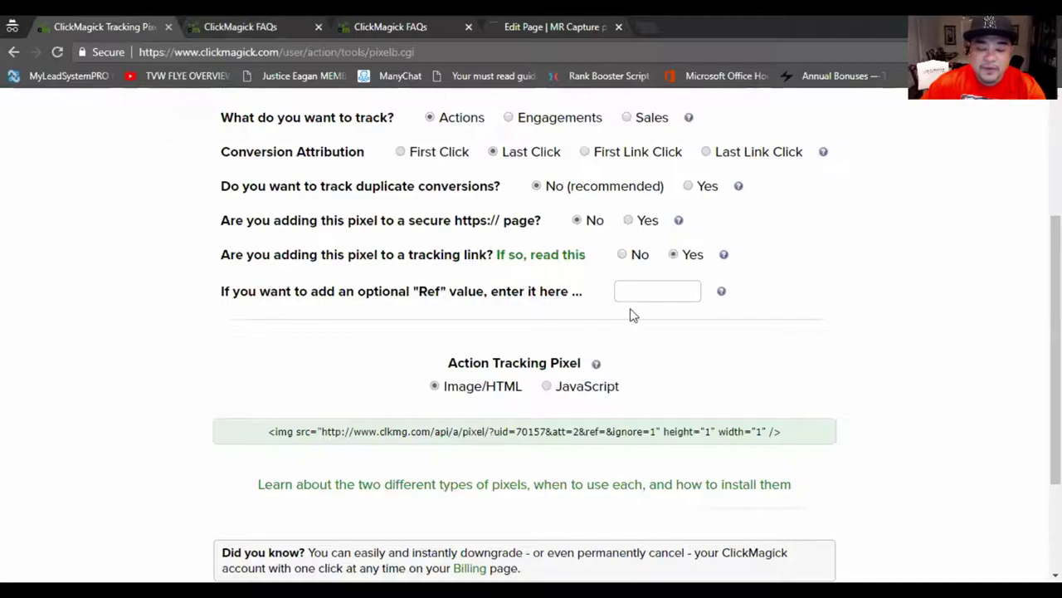
click(622, 254)
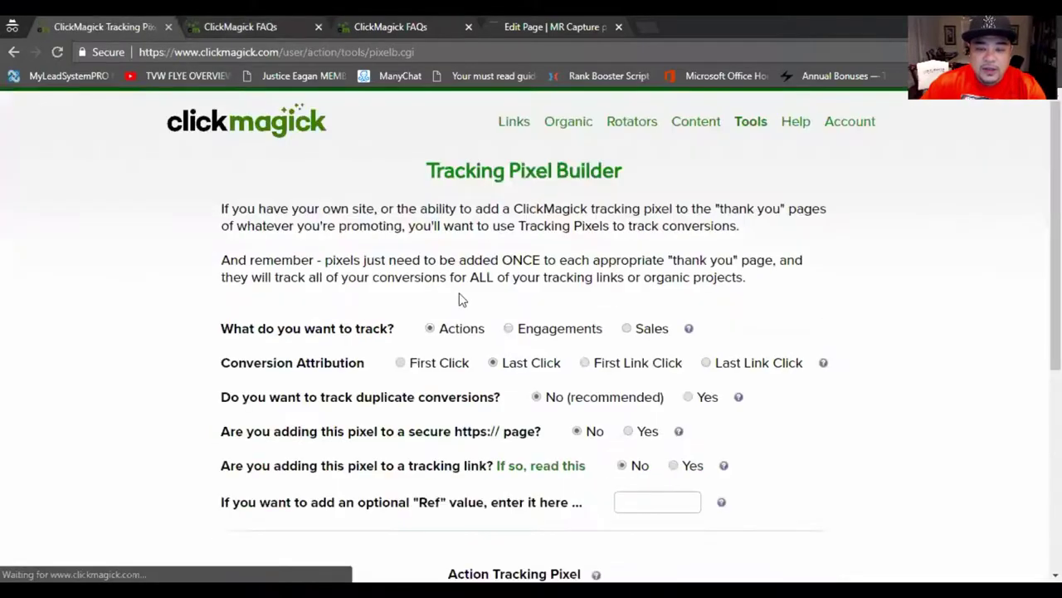
Copy the Image/HTML action tracking pixel code and switch to the Funnelizer editor for MR Capture page 1.
scroll(720, 307, down, 2)
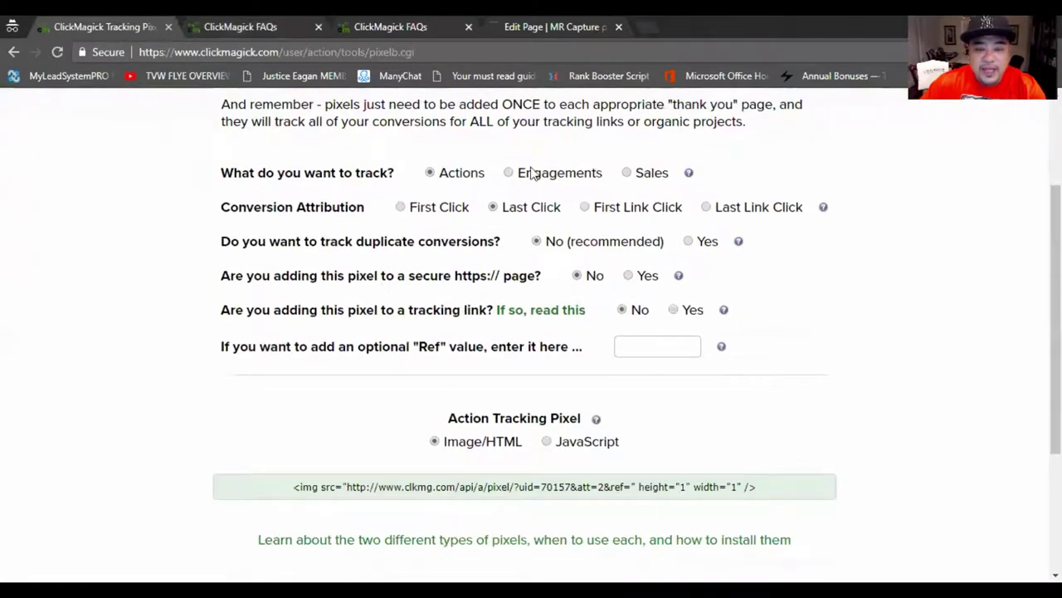
scroll(595, 309, down, 2)
scroll(593, 311, down, 1)
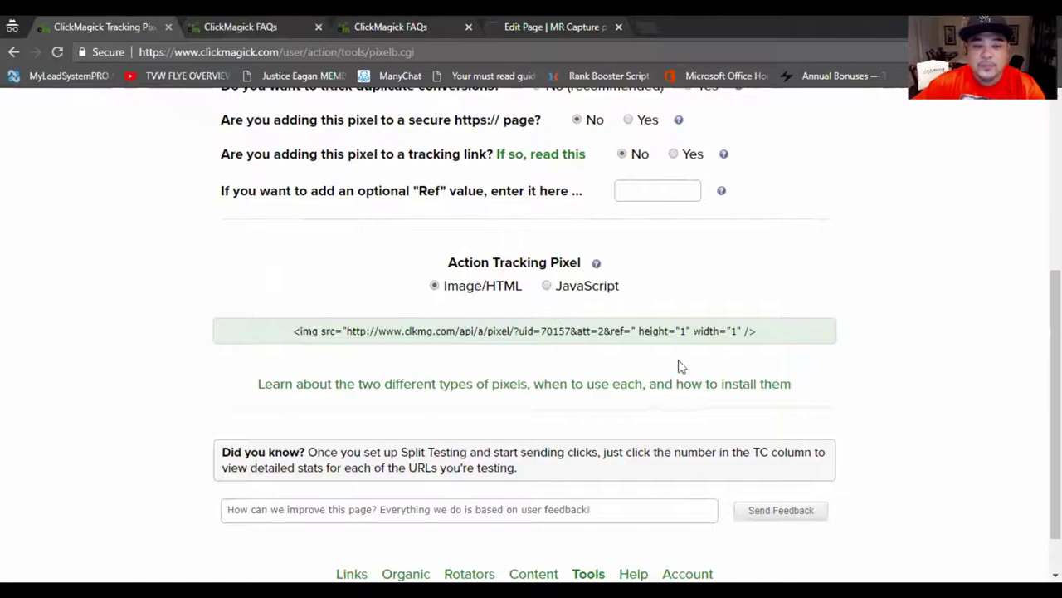
scroll(486, 260, up, 1)
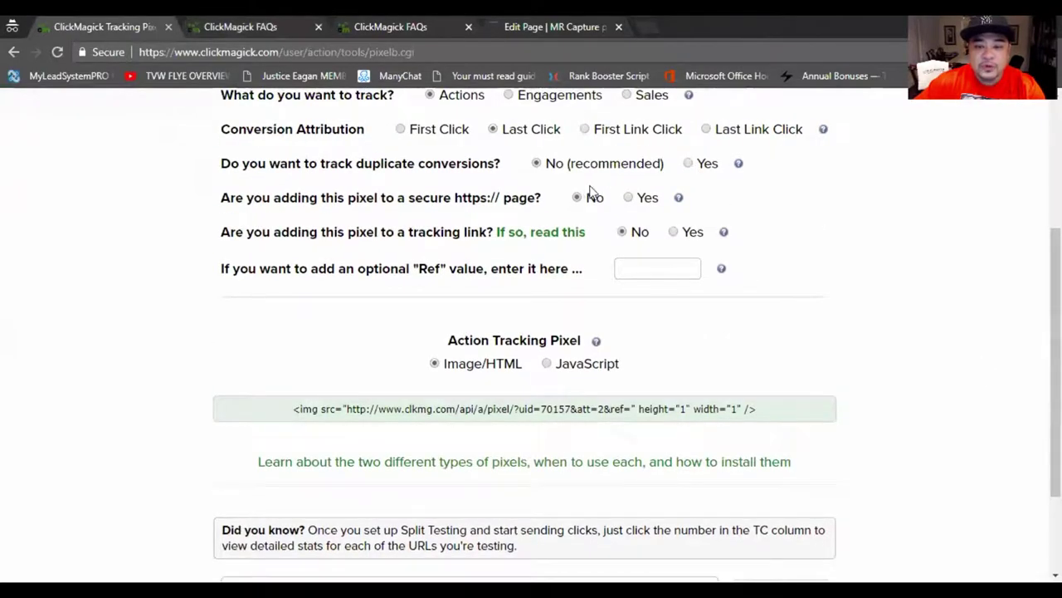
scroll(548, 196, up, 1)
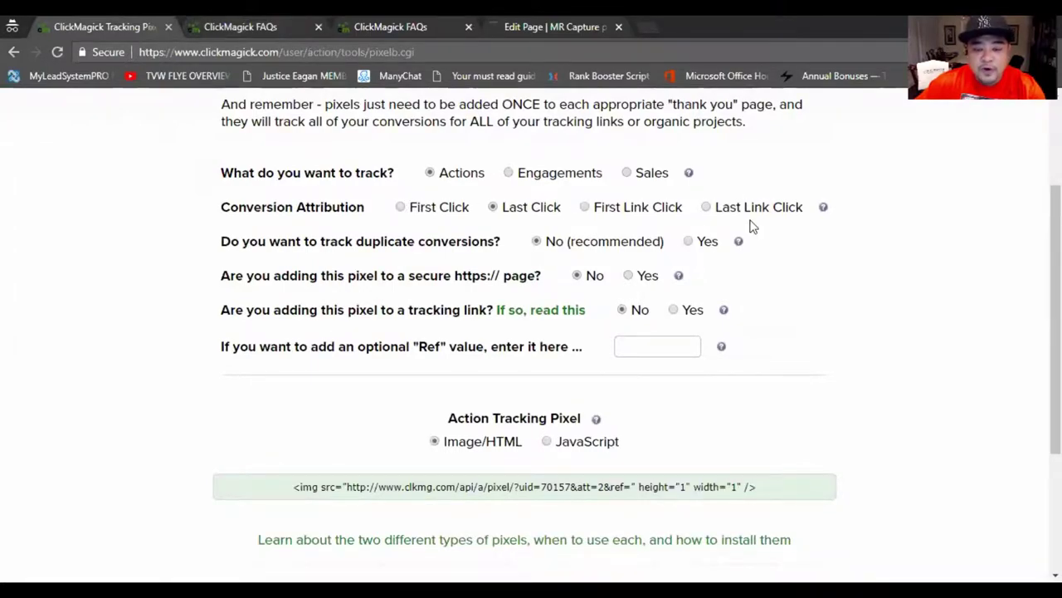
scroll(799, 282, down, 2)
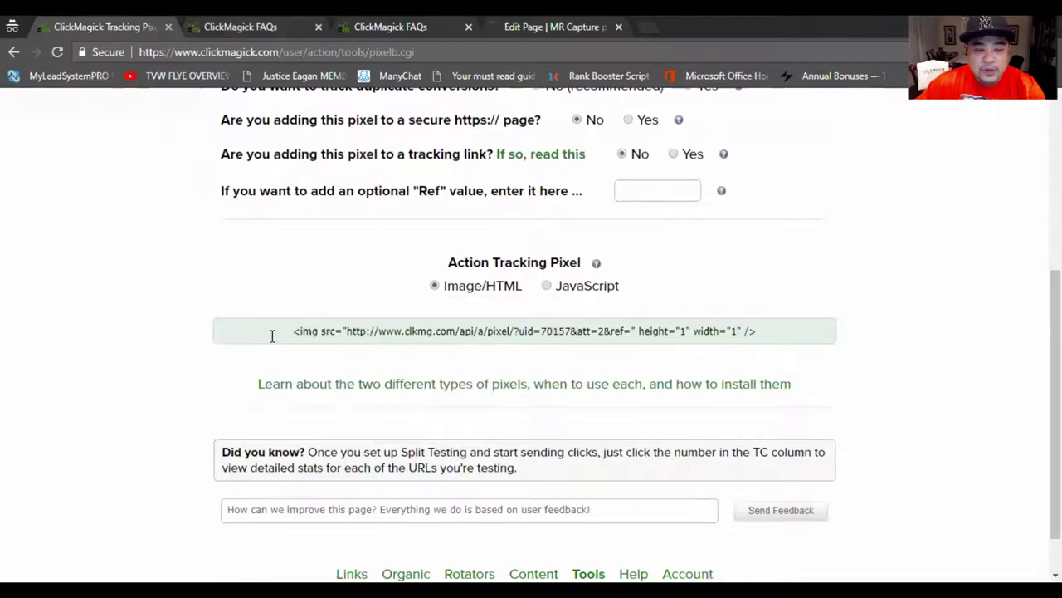
click(532, 329)
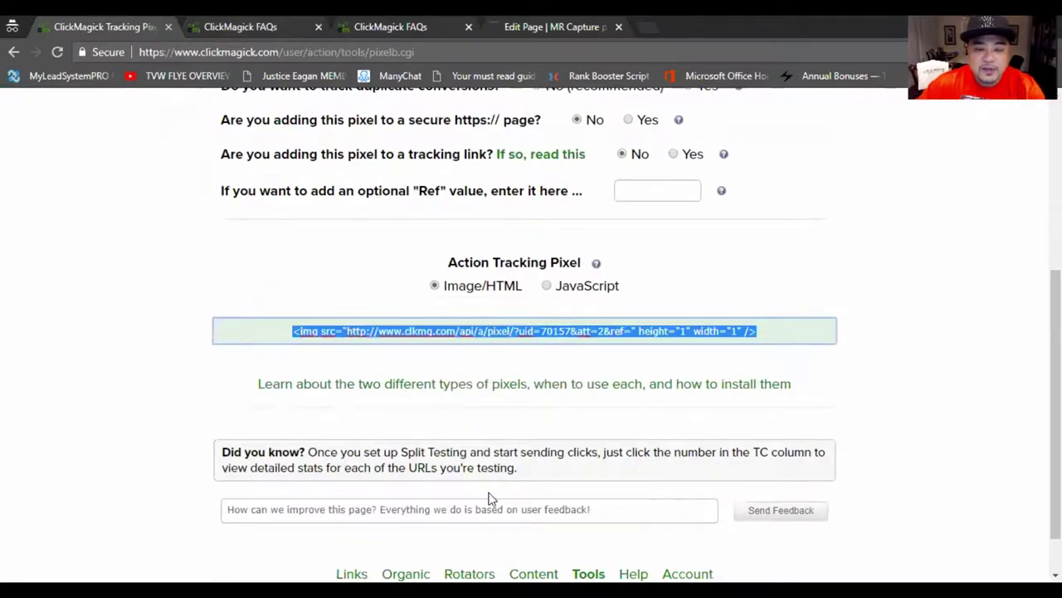
right_click(529, 339)
click(536, 367)
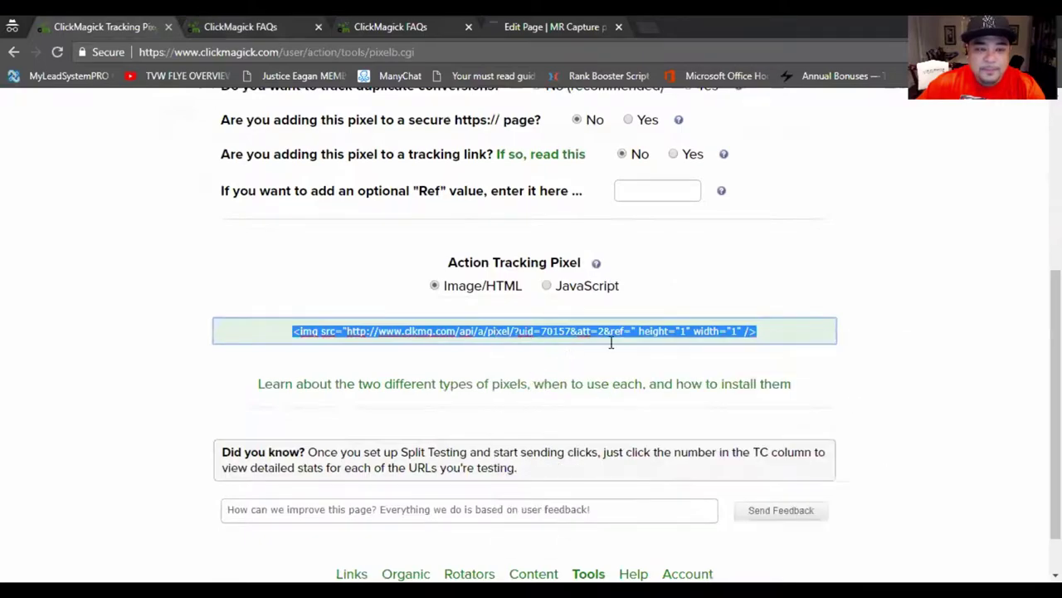
click(550, 27)
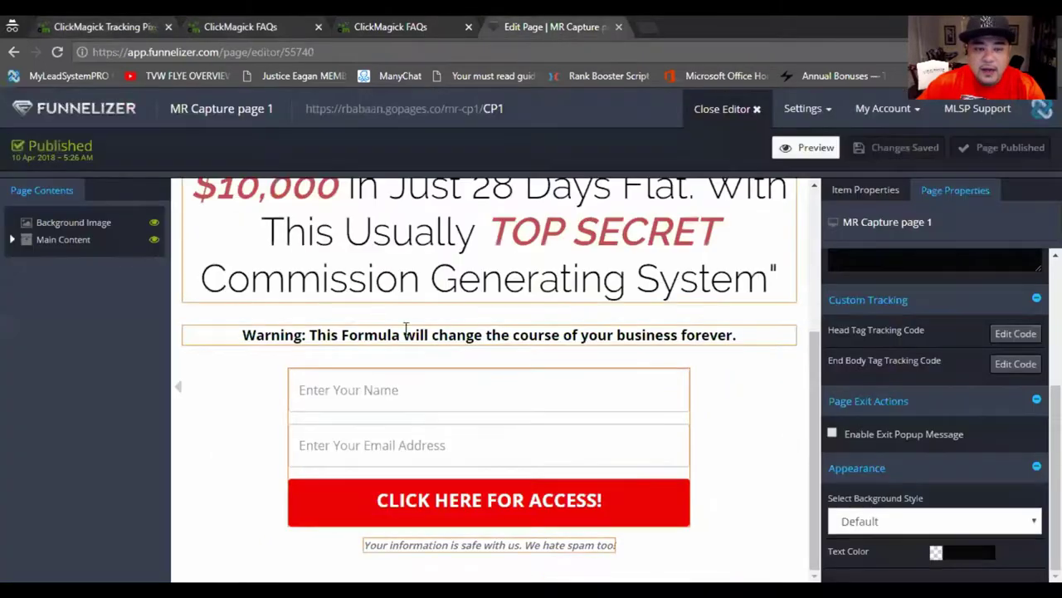
scroll(353, 328, up, 1)
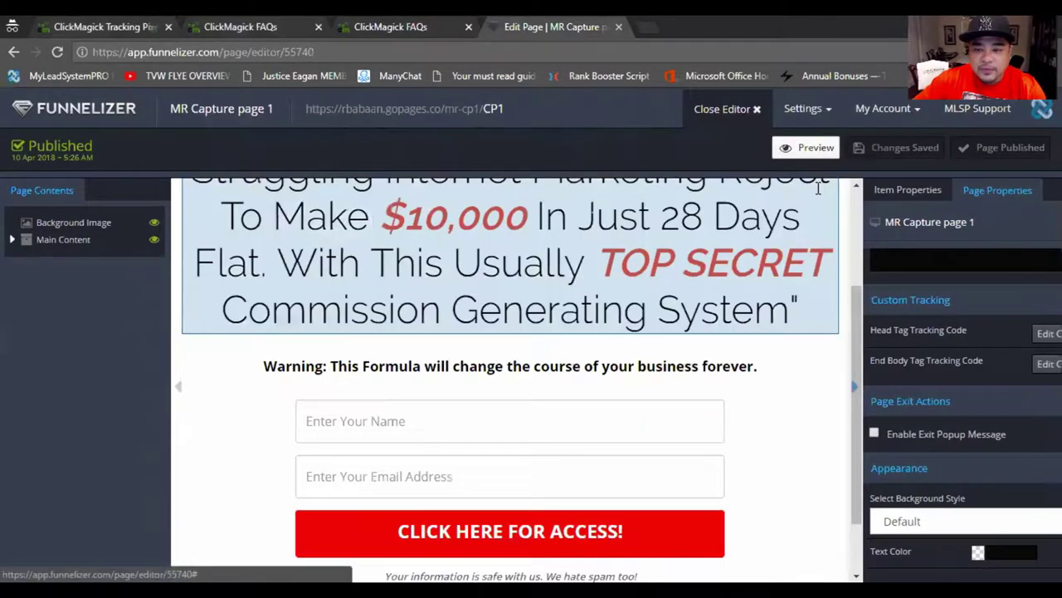
click(813, 386)
click(1054, 387)
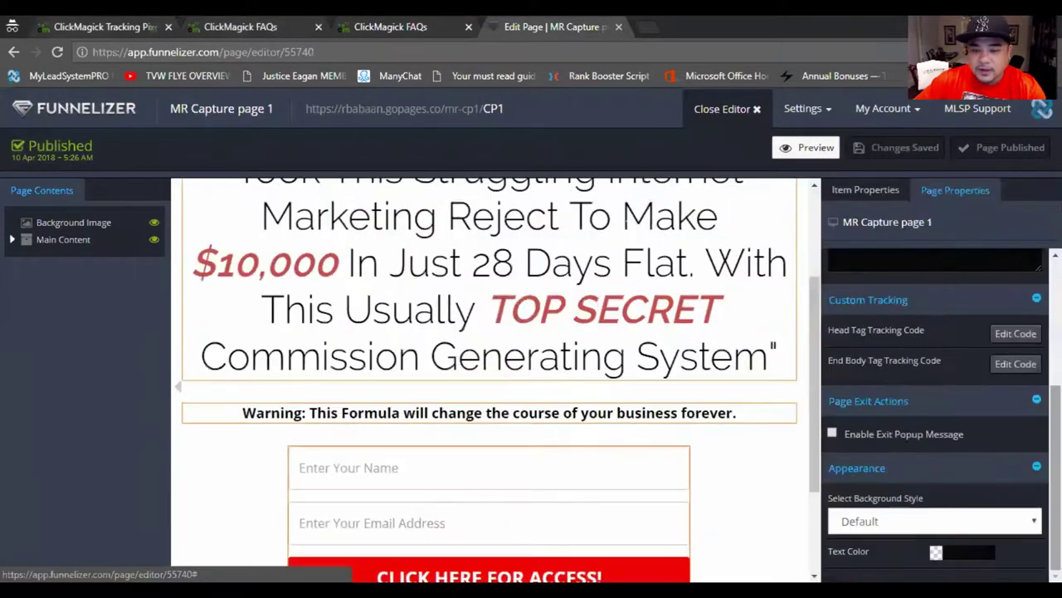
scroll(776, 282, up, 3)
scroll(788, 265, down, 1)
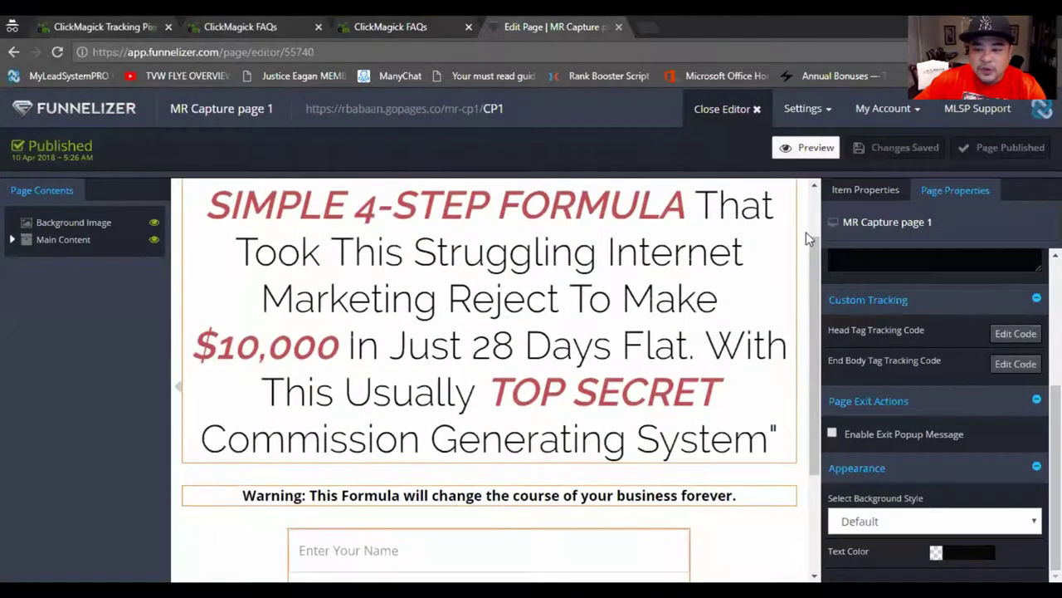
Open the page's Head Tag Tracking Code, examine the ClickMagick image pixel code in it, and close it.
click(927, 192)
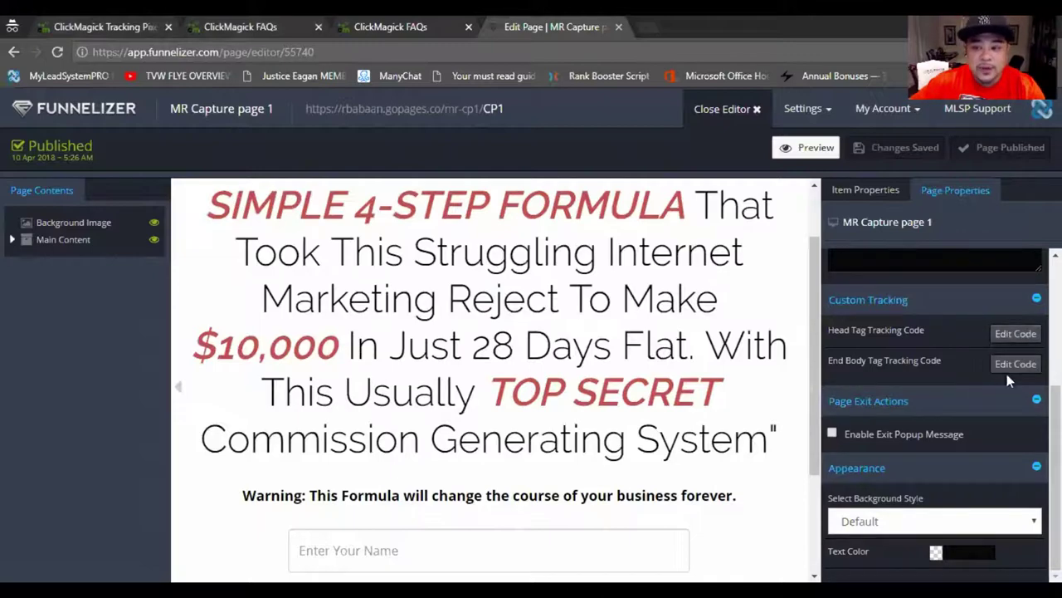
click(1013, 332)
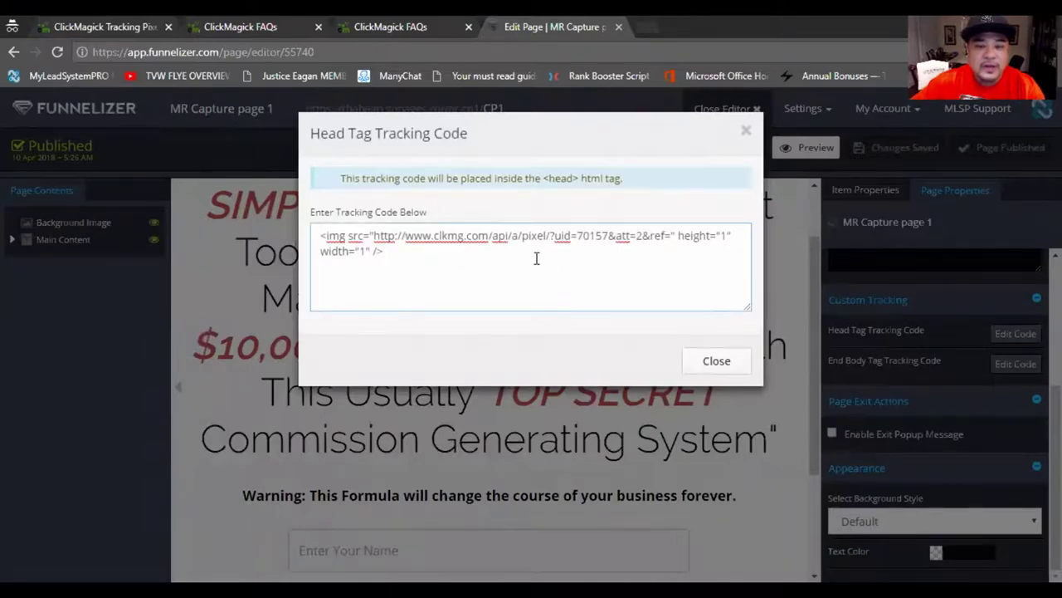
click(489, 274)
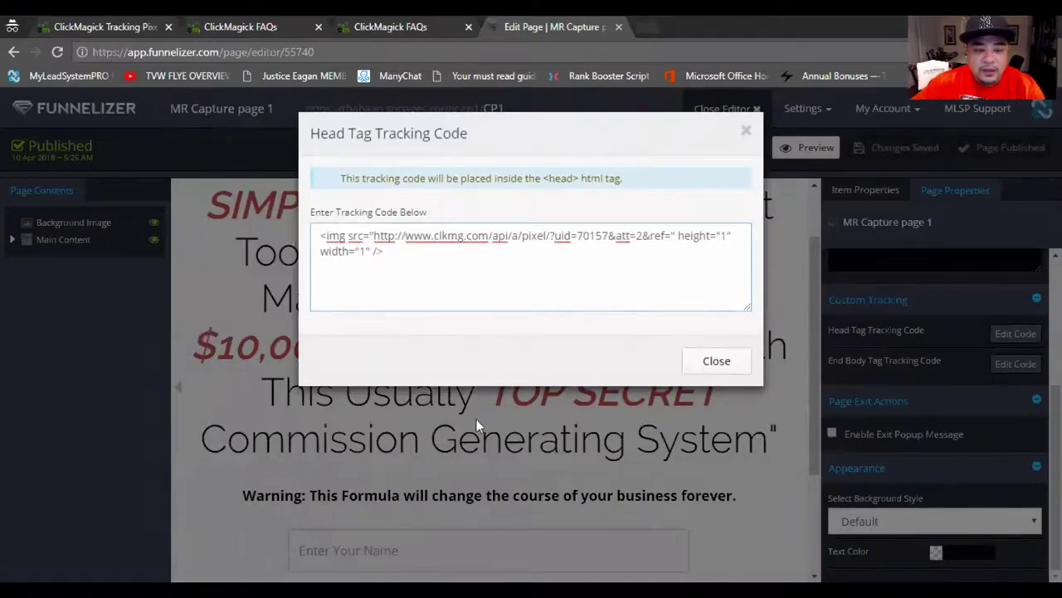
double_click(415, 236)
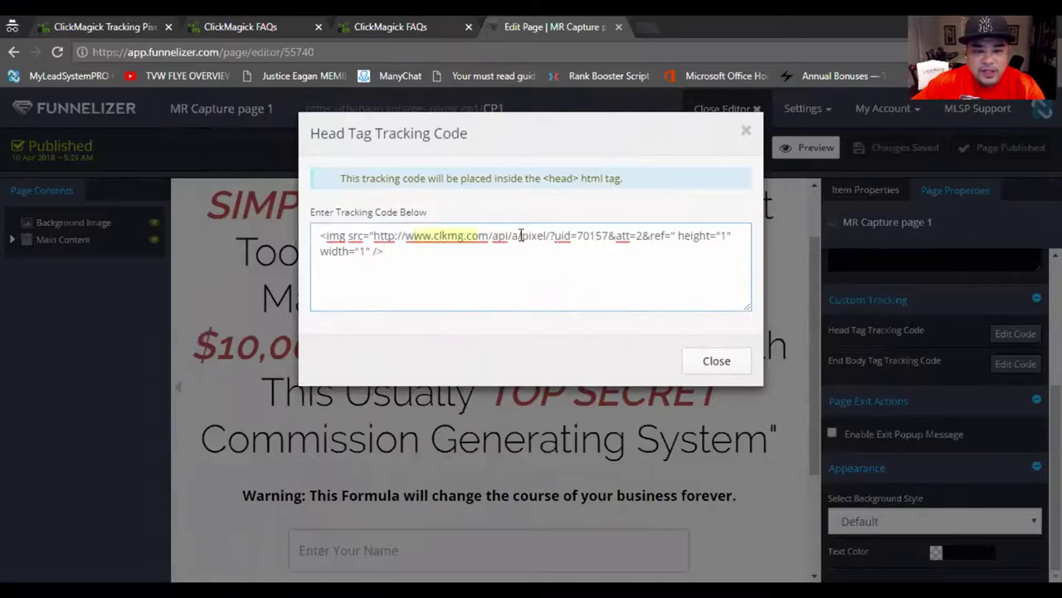
drag(521, 235, 687, 237)
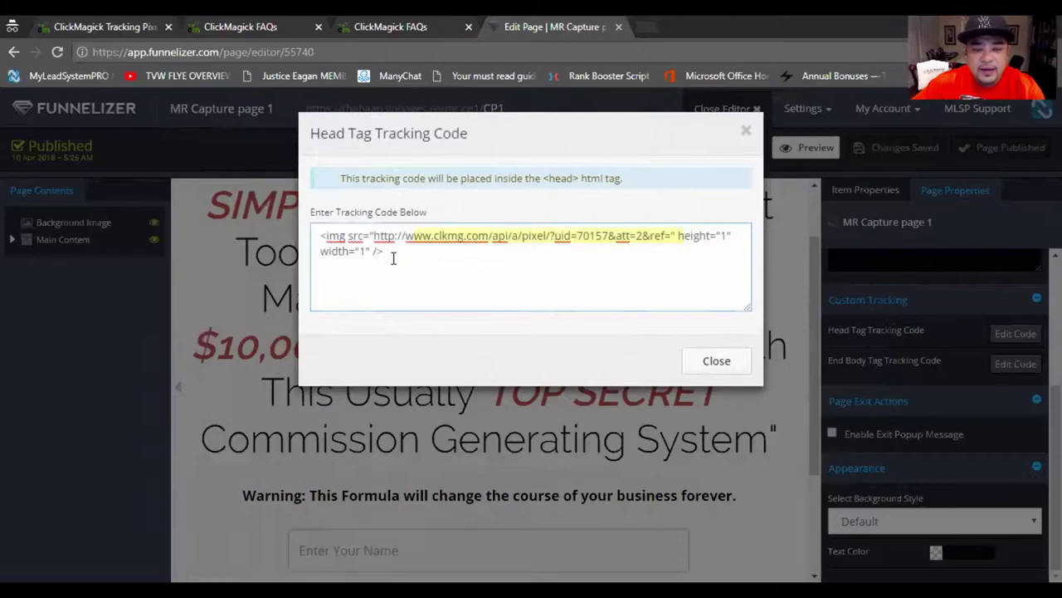
click(700, 370)
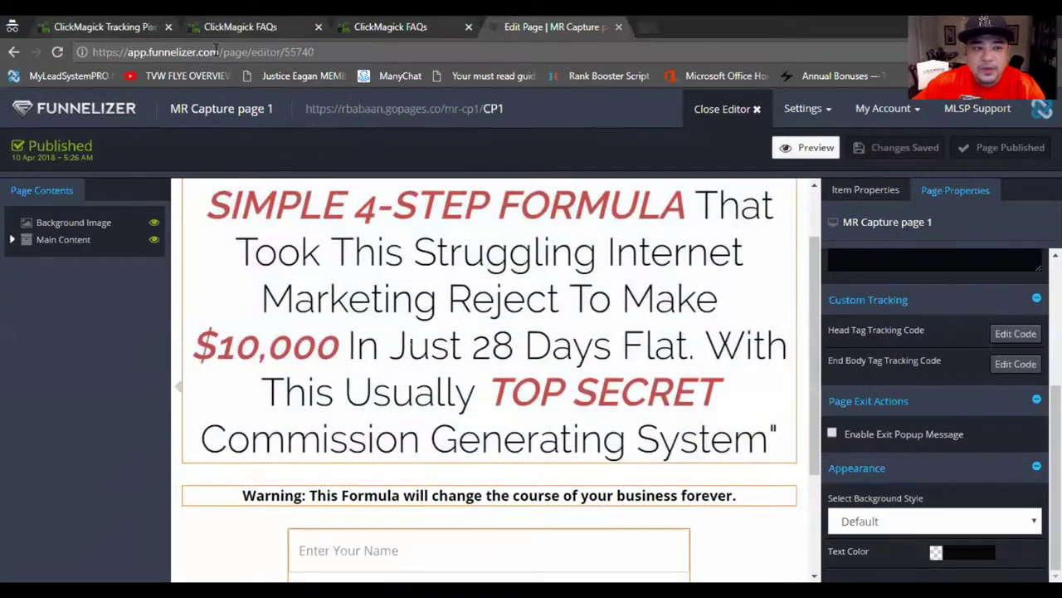
Switch to ClickMagick, review the Tracking Pixel Builder's action pixel settings, and go back to the tracking links list.
click(127, 30)
scroll(270, 202, up, 4)
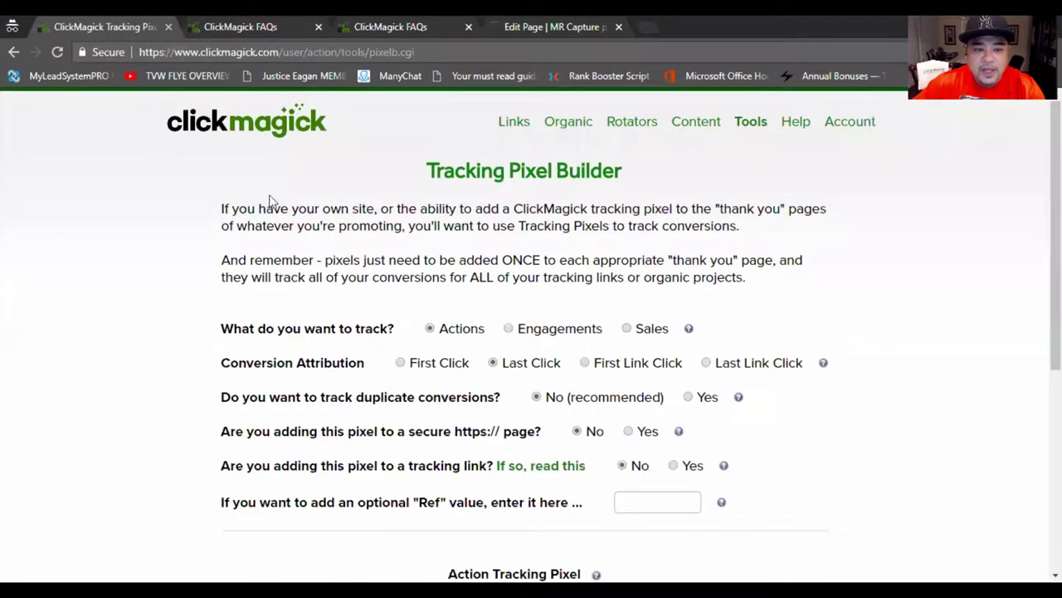
scroll(359, 383, down, 3)
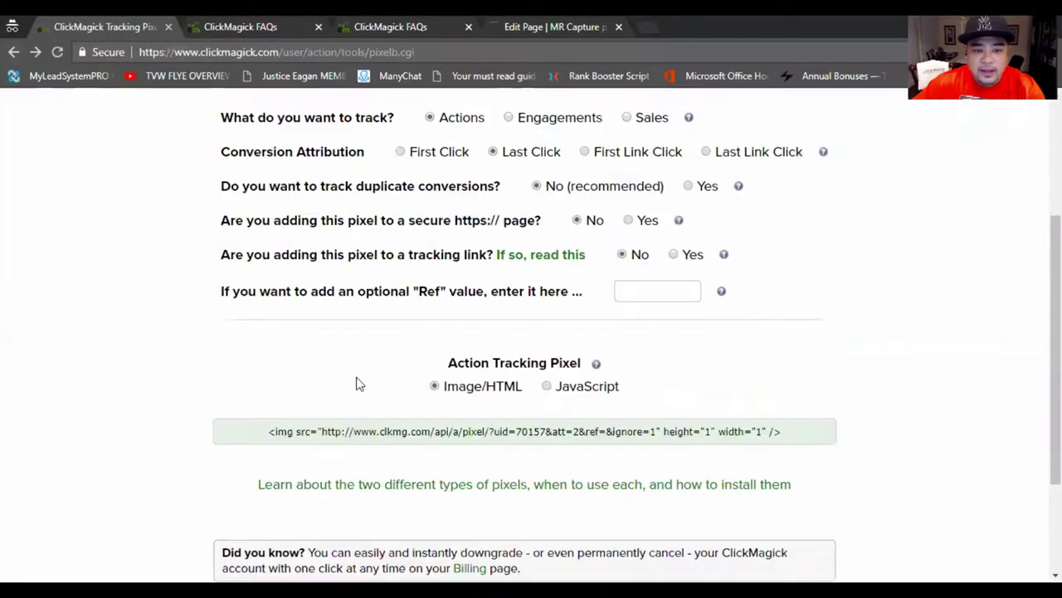
scroll(333, 353, up, 3)
click(13, 53)
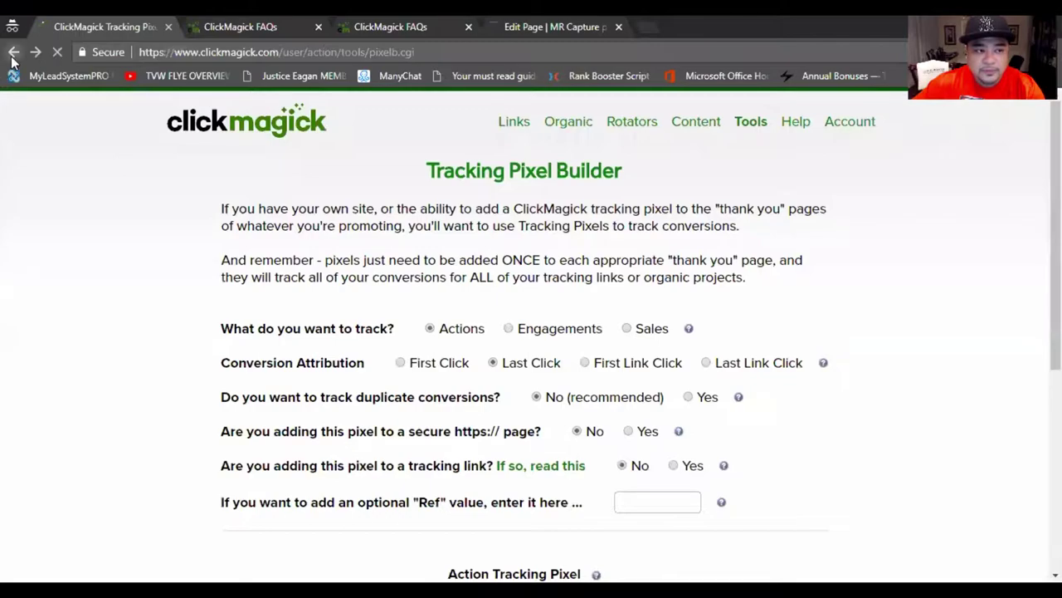
scroll(274, 349, down, 2)
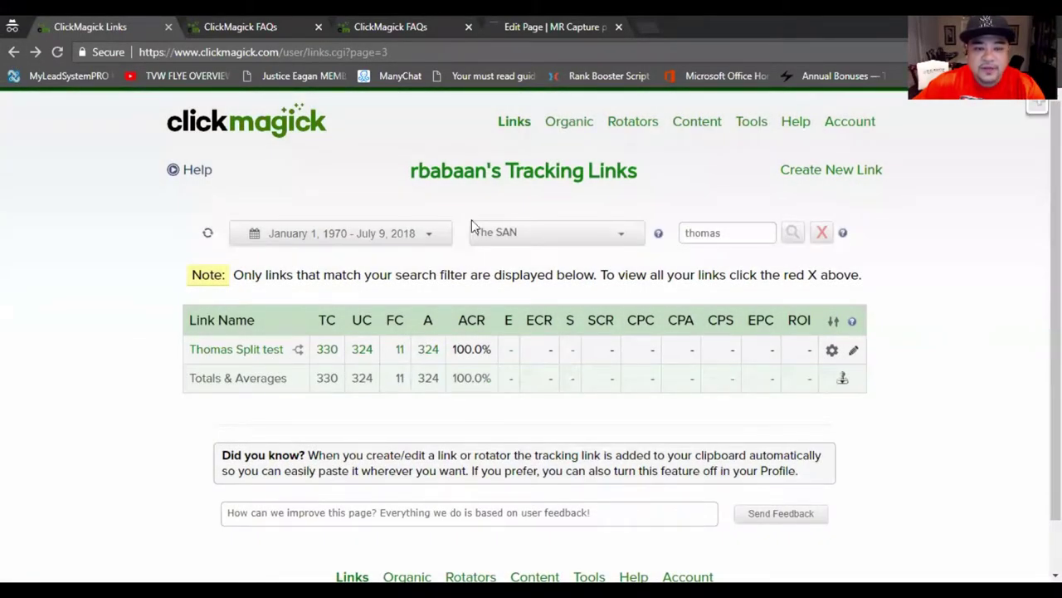
click(536, 33)
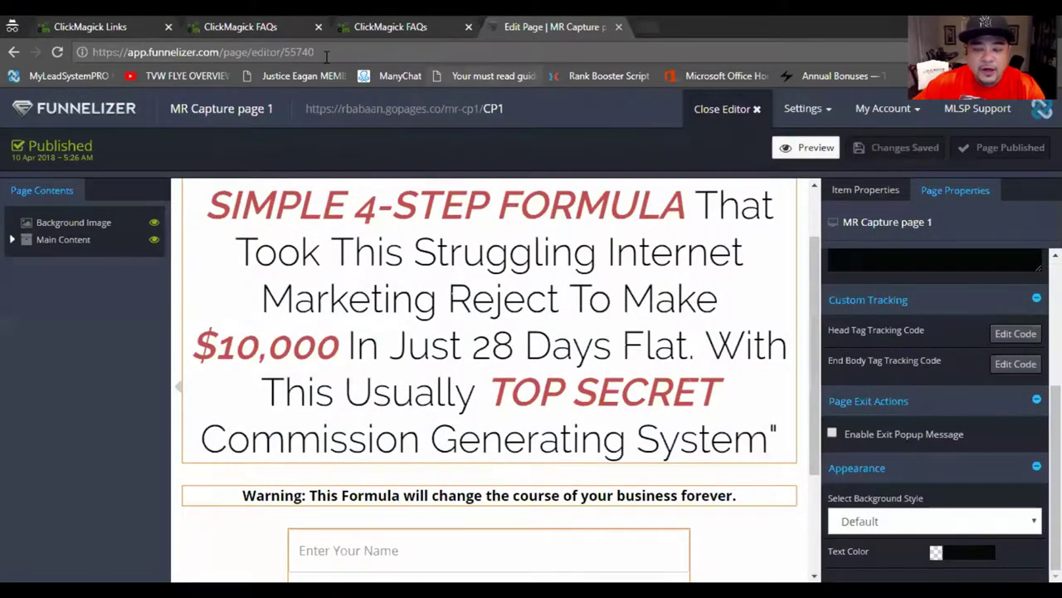
click(134, 26)
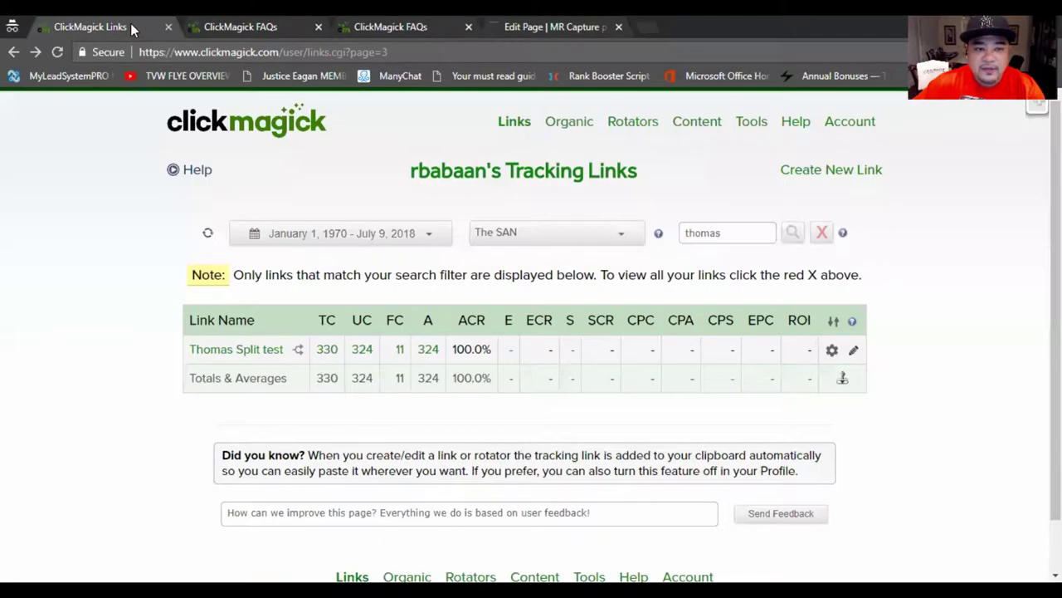